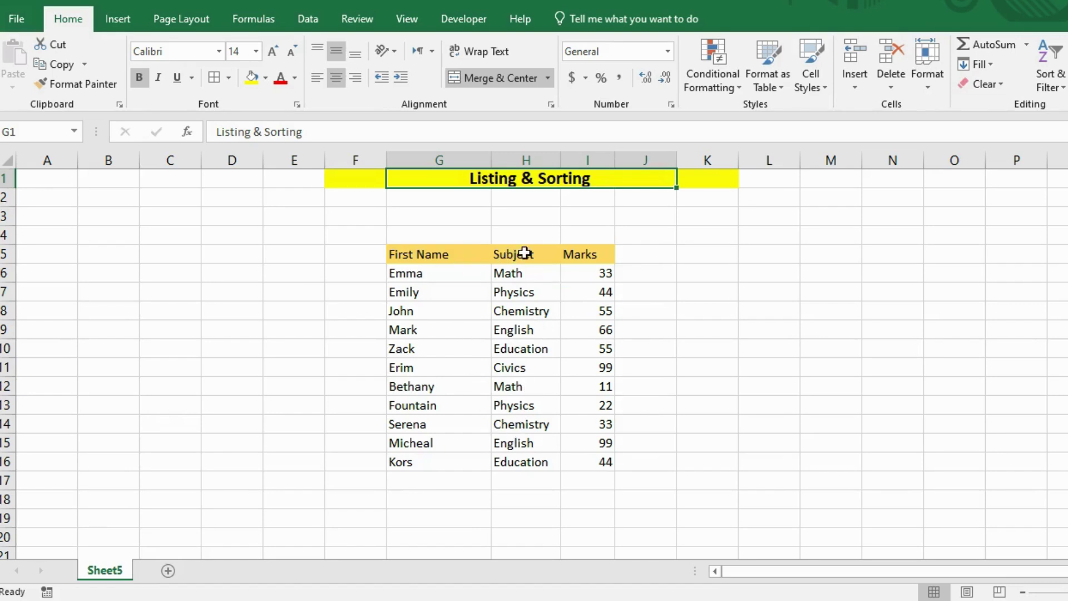
Step: Turn on filtering for the table with the First Name, Subject and Marks headers
click(573, 274)
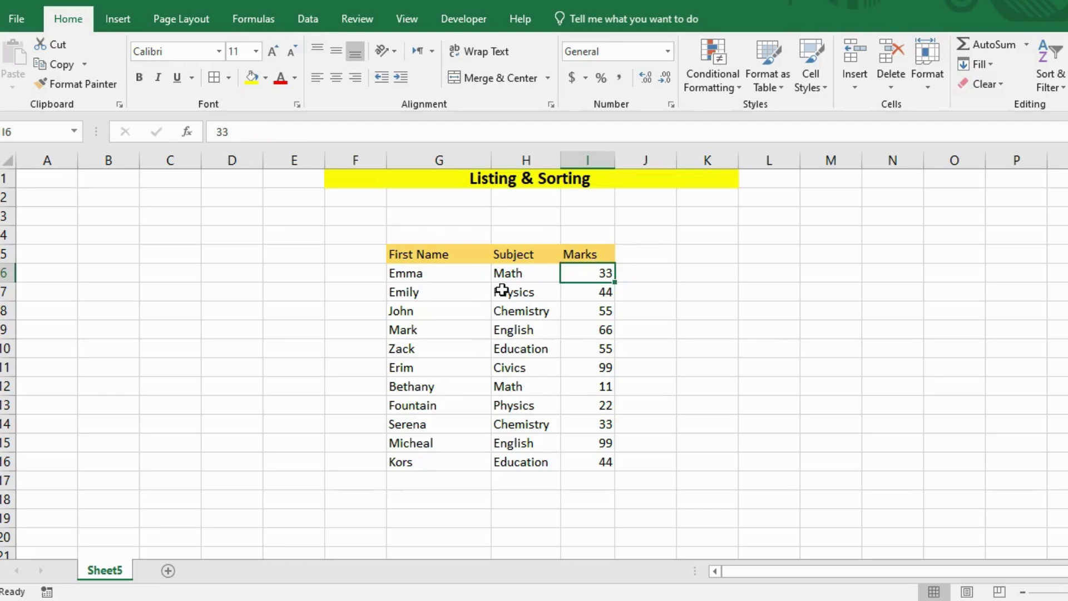
click(517, 259)
click(418, 256)
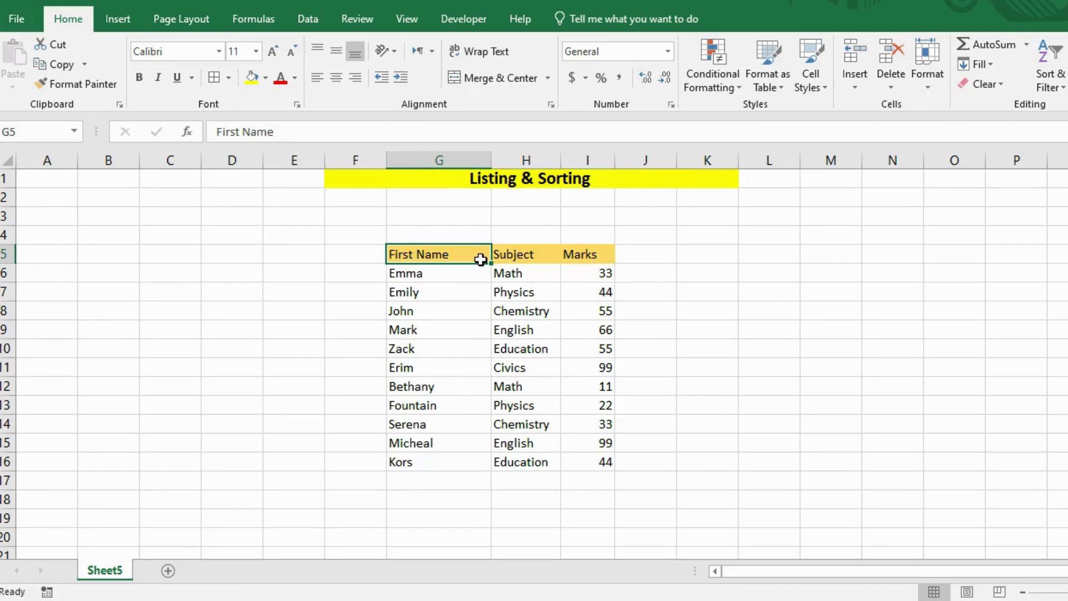
click(303, 20)
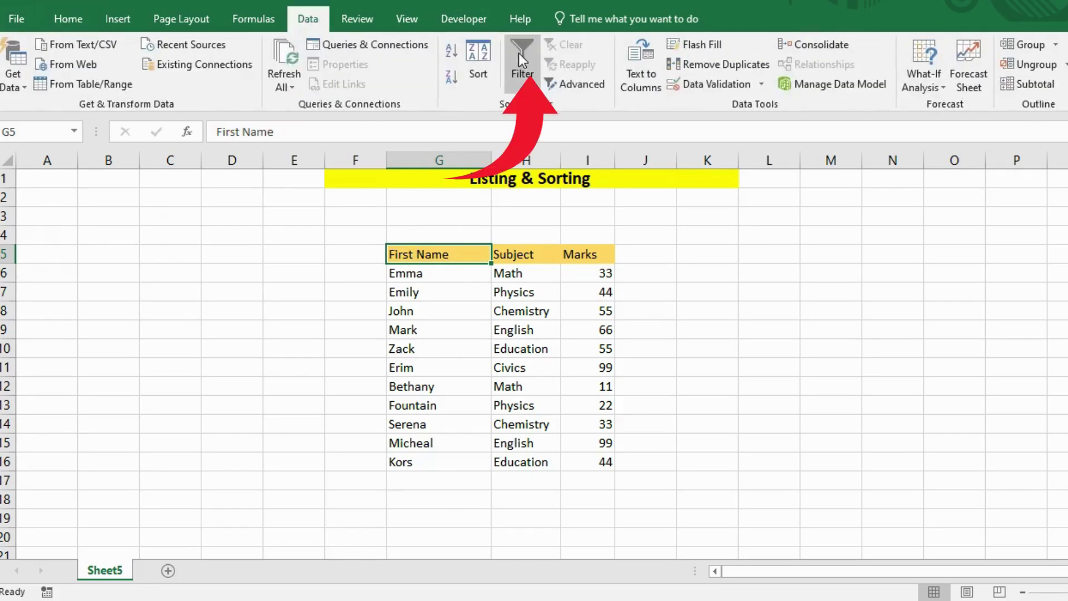
click(519, 73)
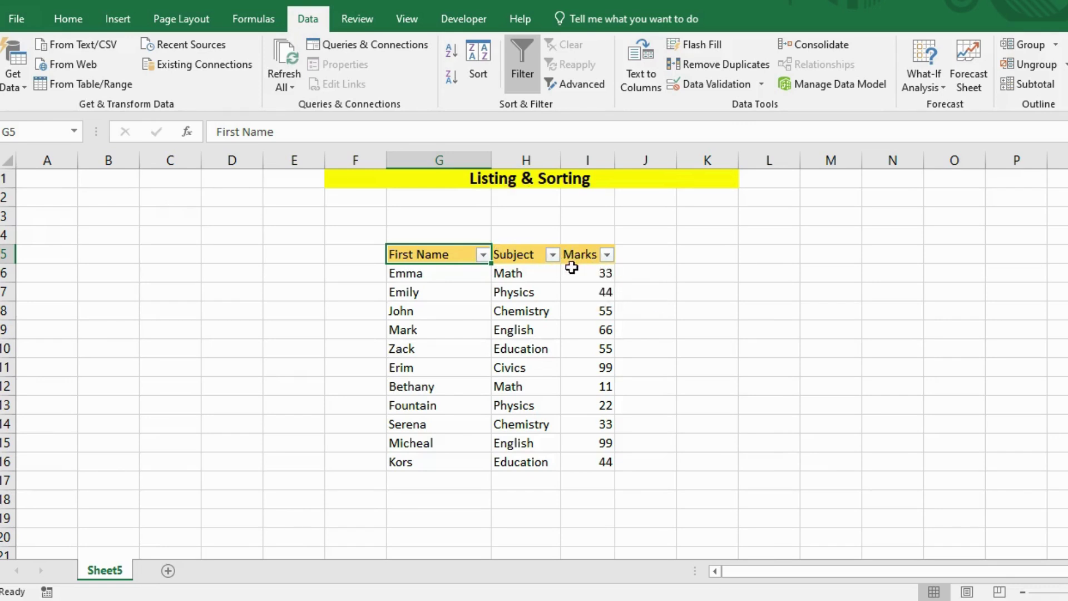
Step: Filter the Subject column to show only the Chemistry rows
click(552, 255)
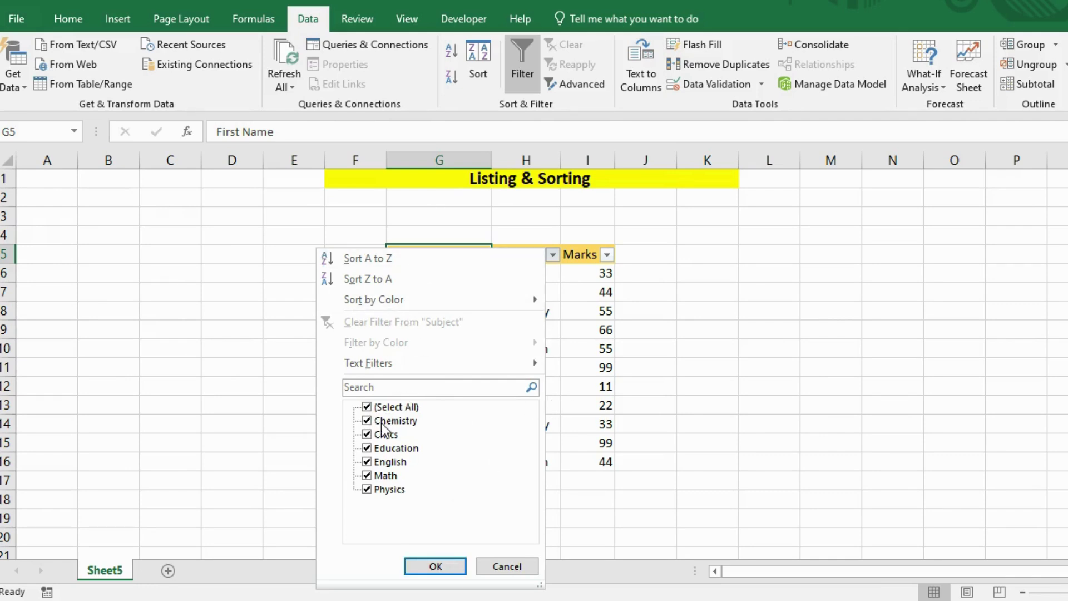
click(368, 407)
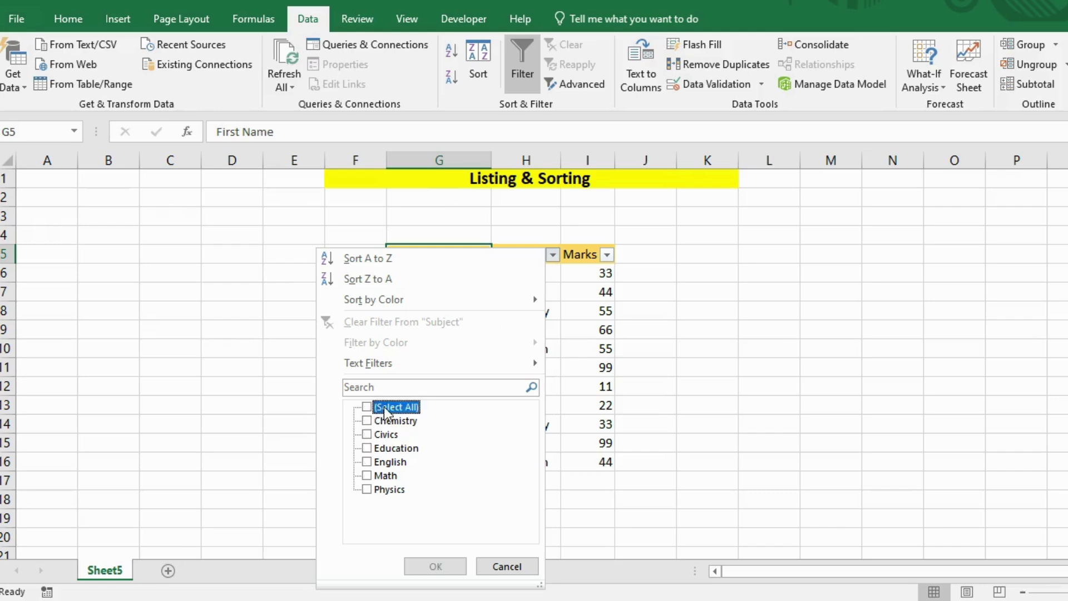
click(367, 422)
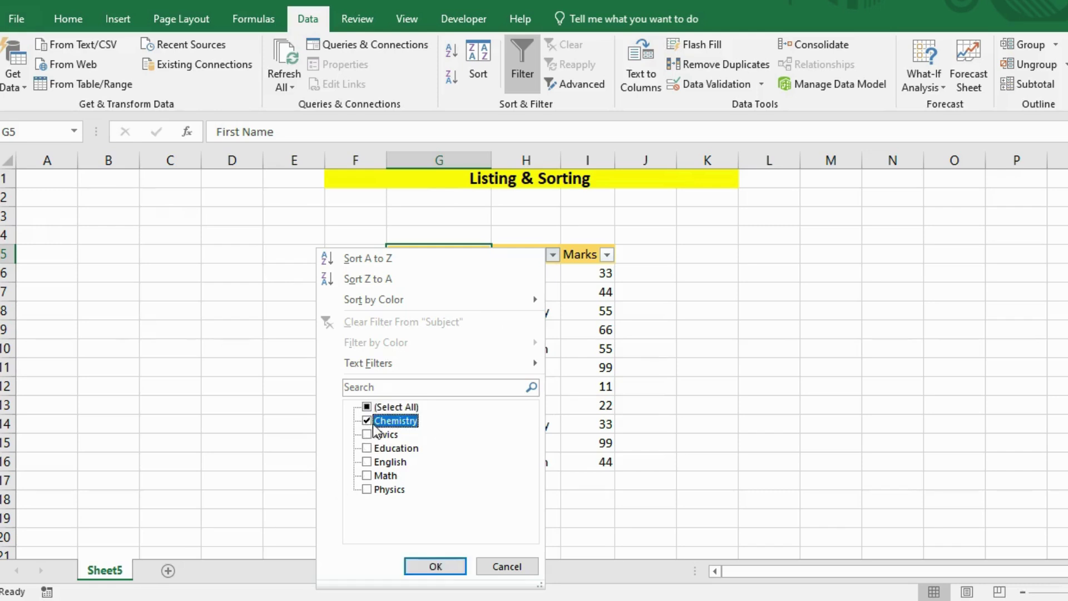
click(423, 573)
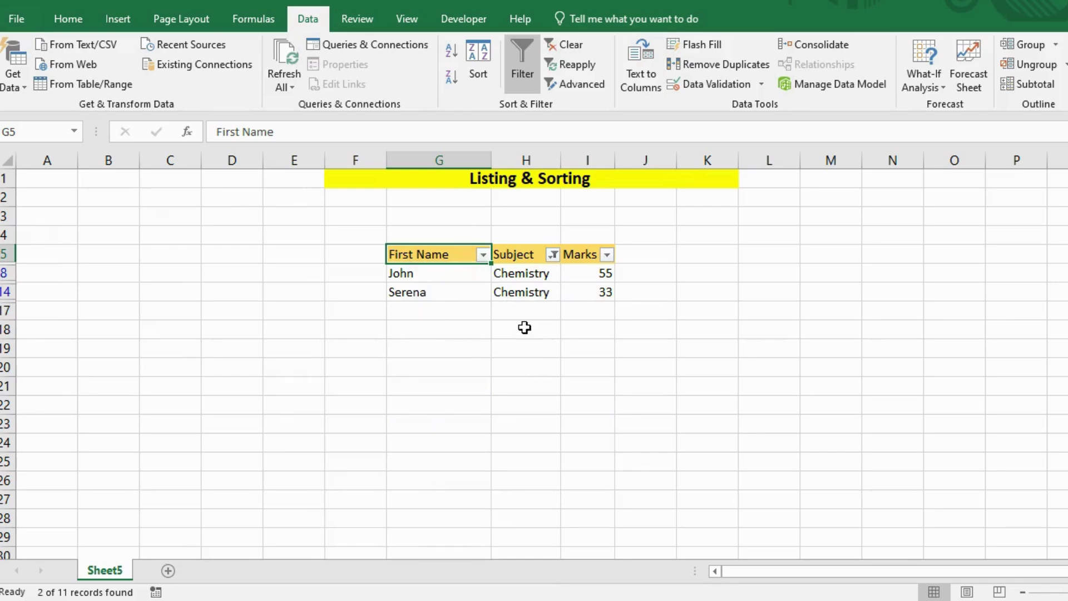
Step: Remove the Chemistry filter and turn filtering back on with the Subject header selected
click(518, 53)
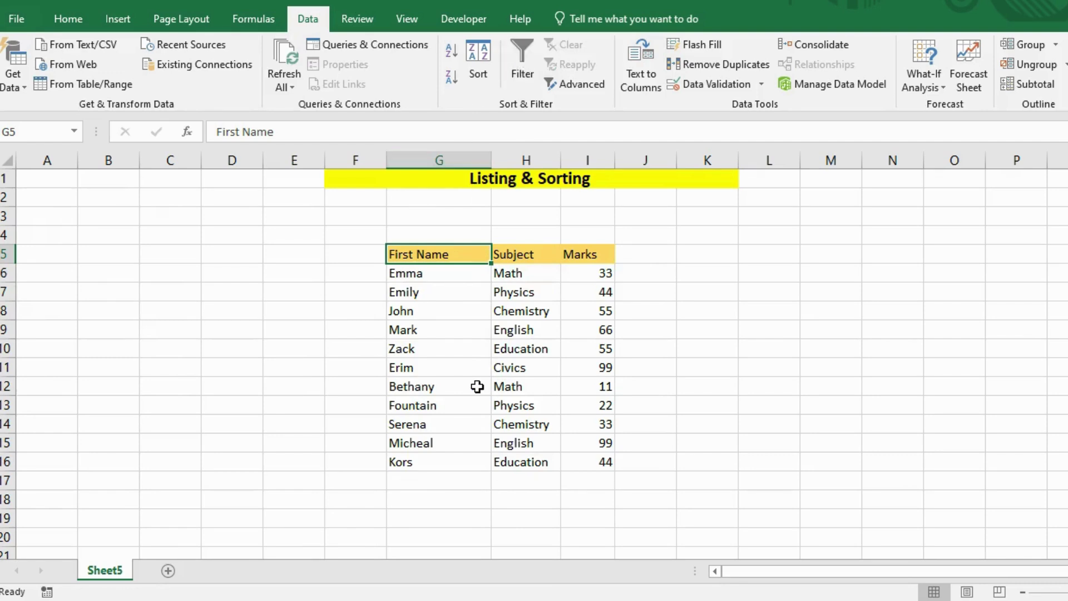
click(542, 257)
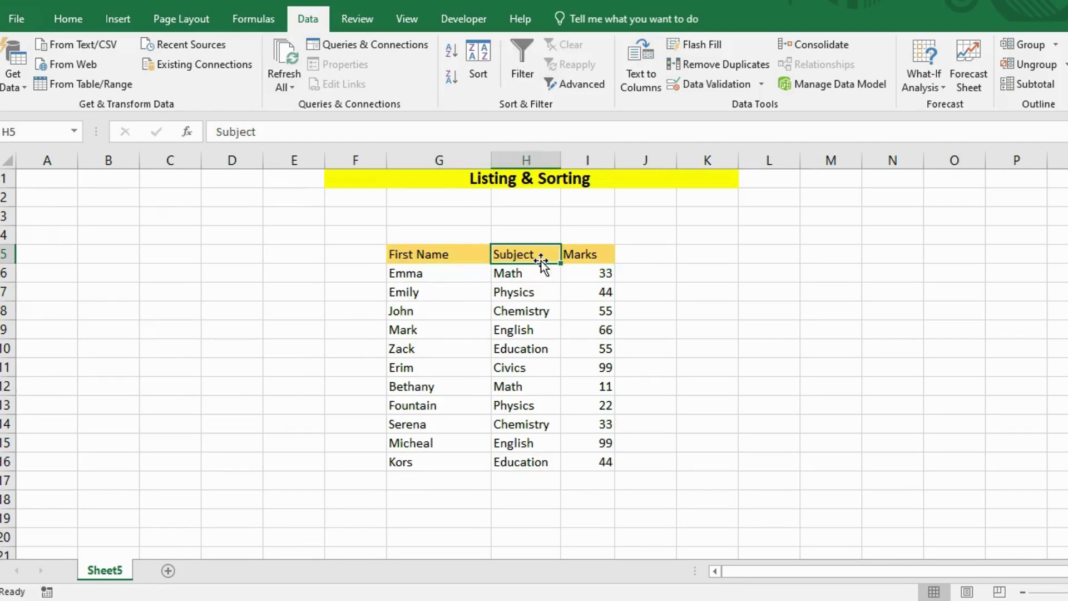
click(589, 259)
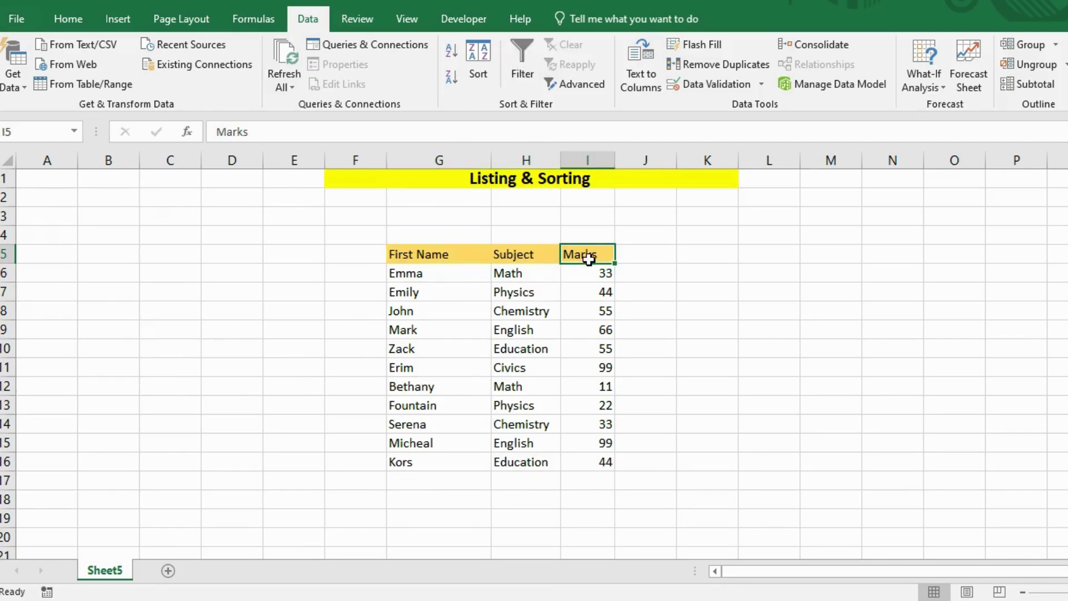
click(545, 262)
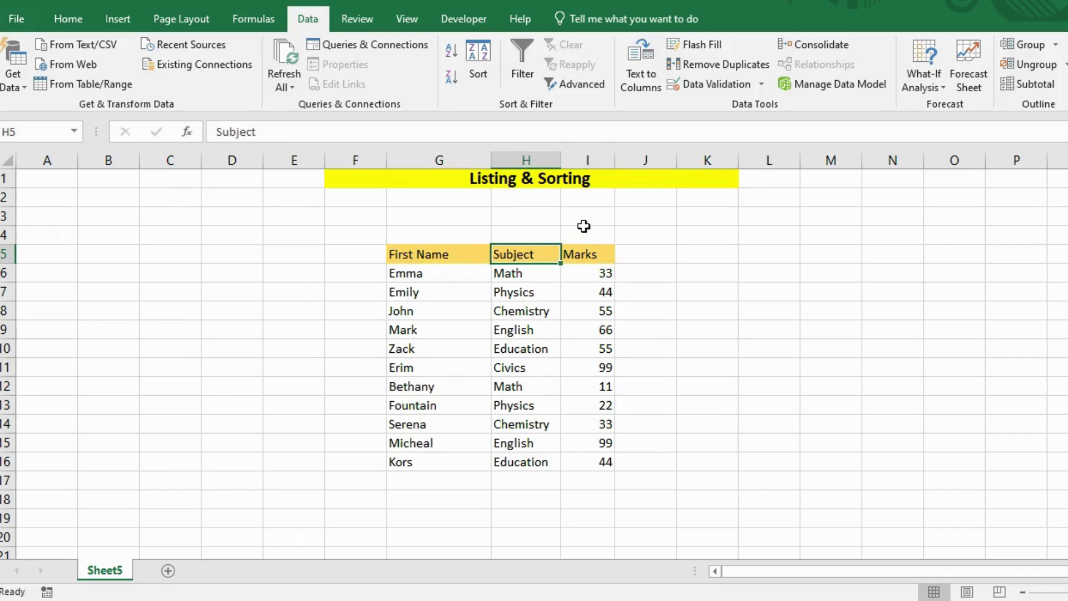
click(517, 81)
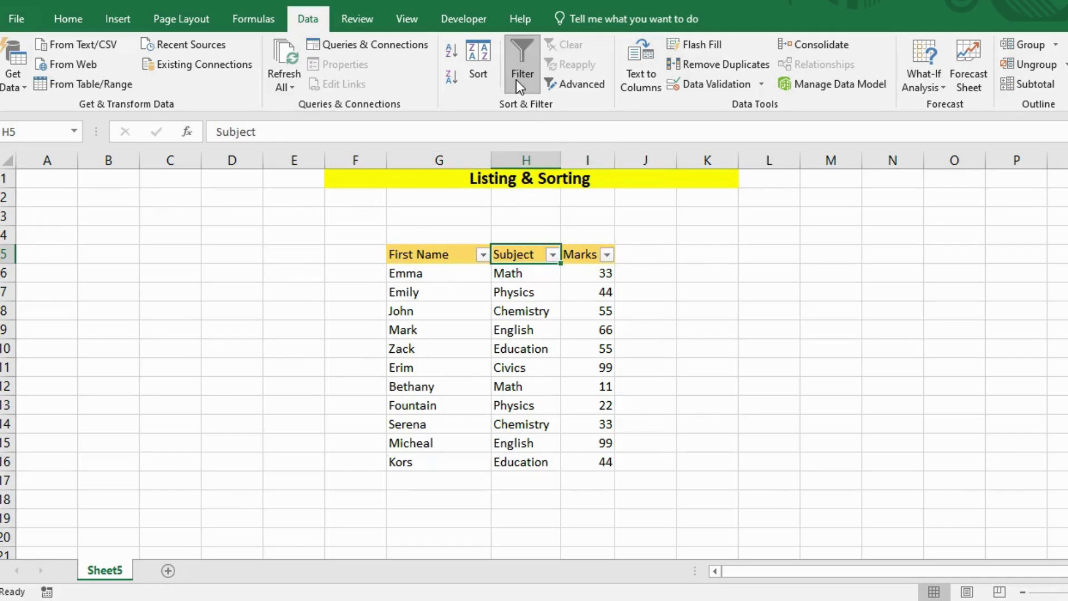
Step: Filter the Subject column to show only the Math and Physics rows
click(553, 255)
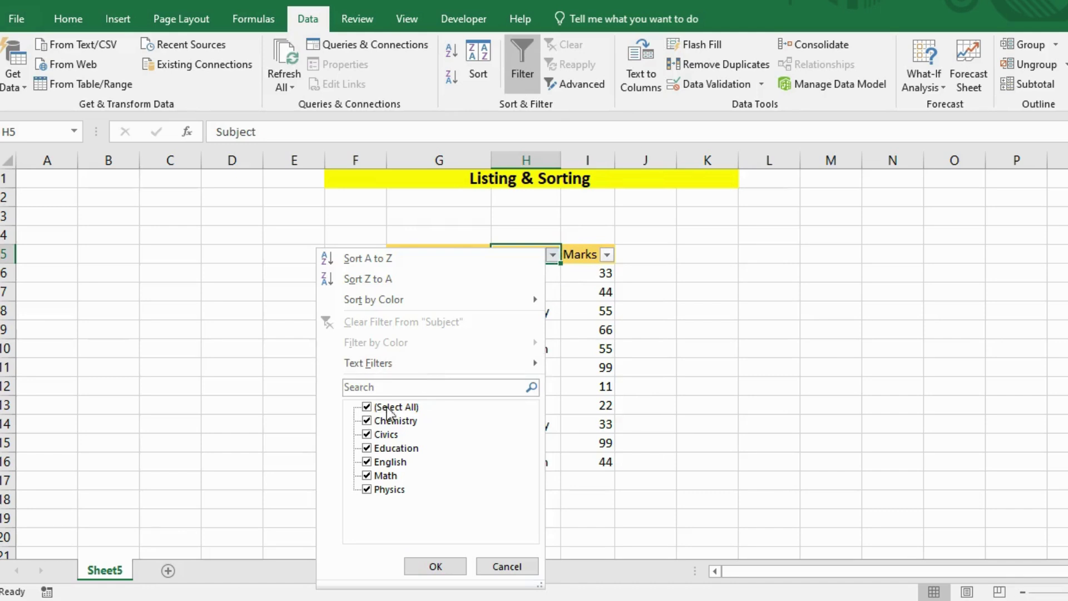
click(367, 407)
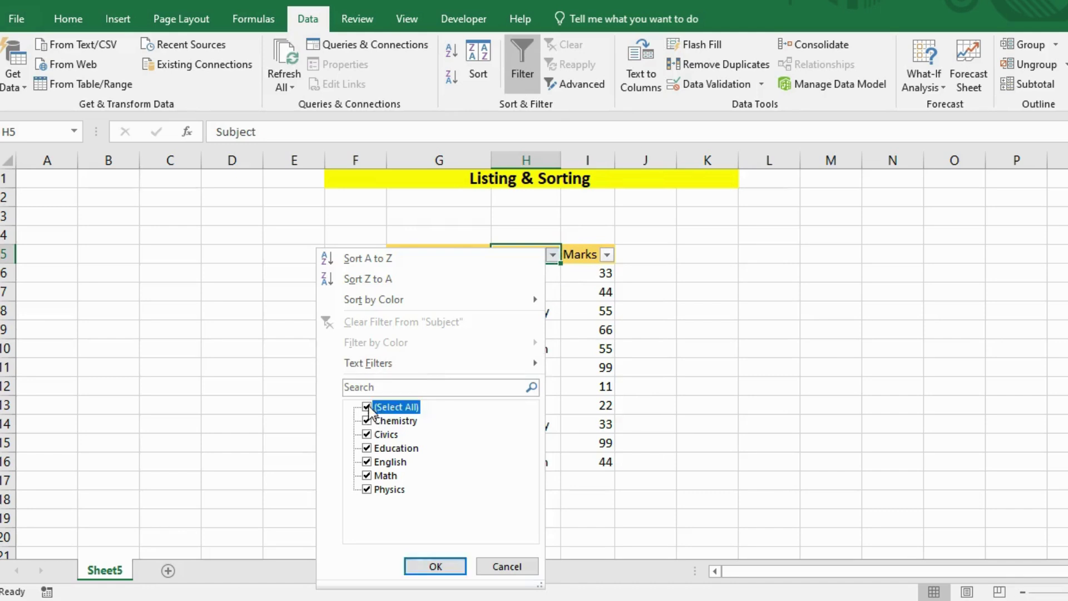
click(368, 476)
click(367, 489)
click(415, 566)
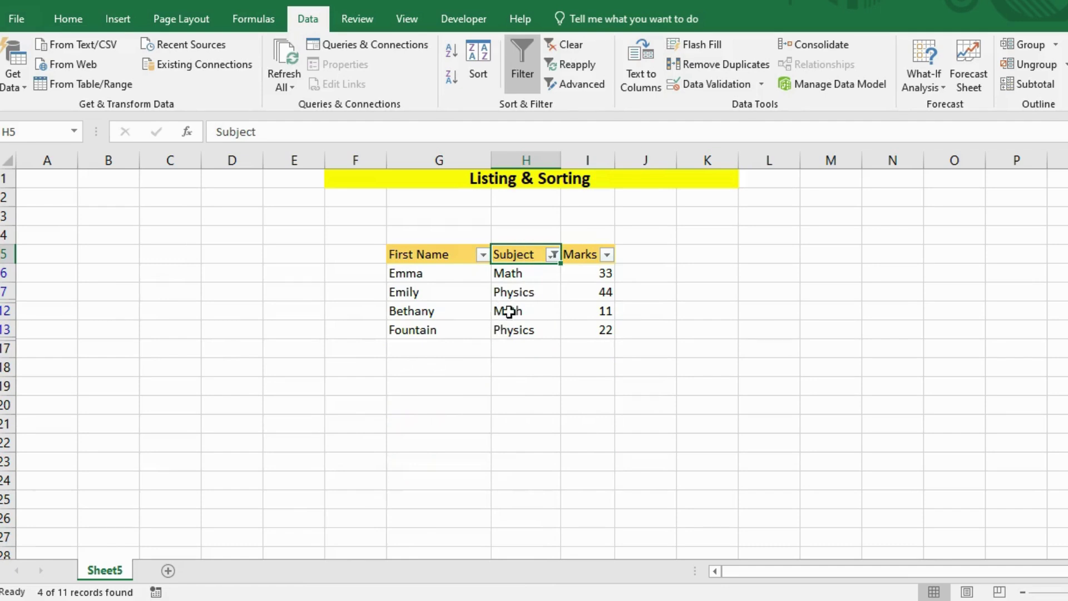
Step: Filter the Marks column to show only rows with the value 33
click(607, 255)
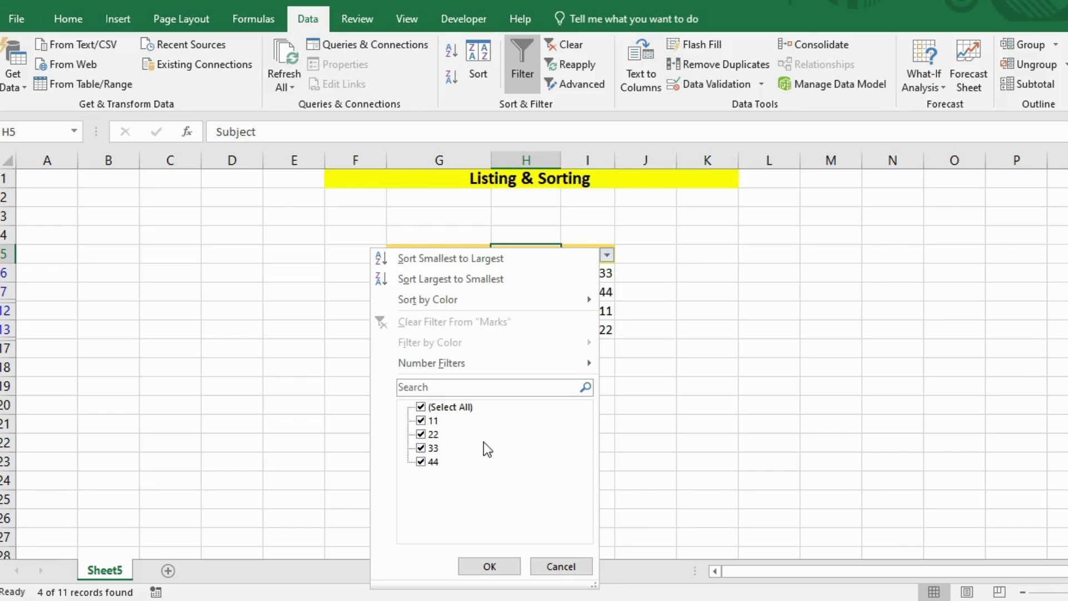
click(421, 406)
click(421, 448)
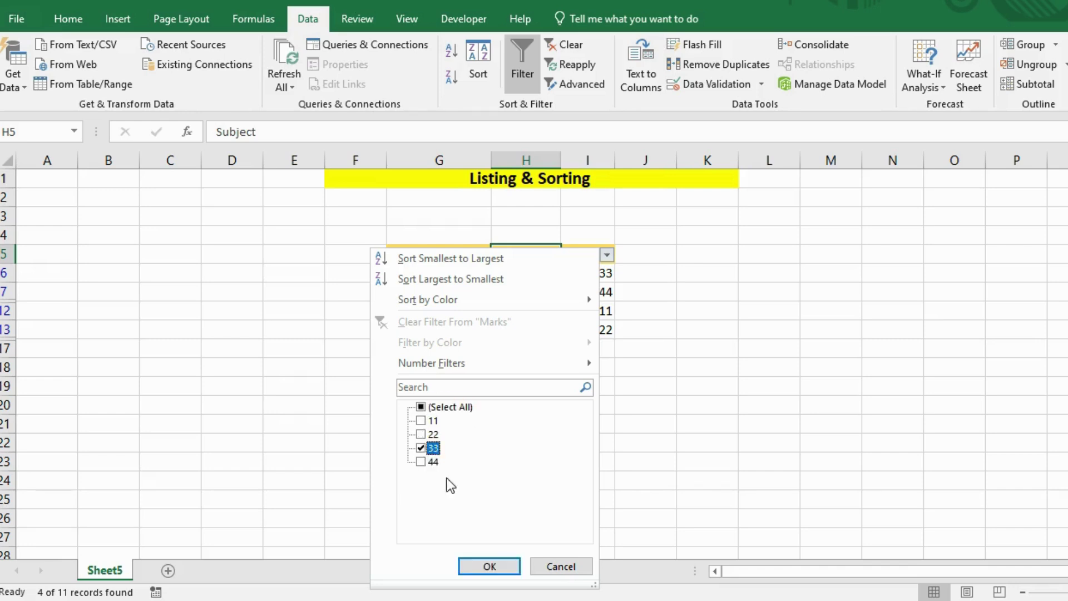
click(480, 563)
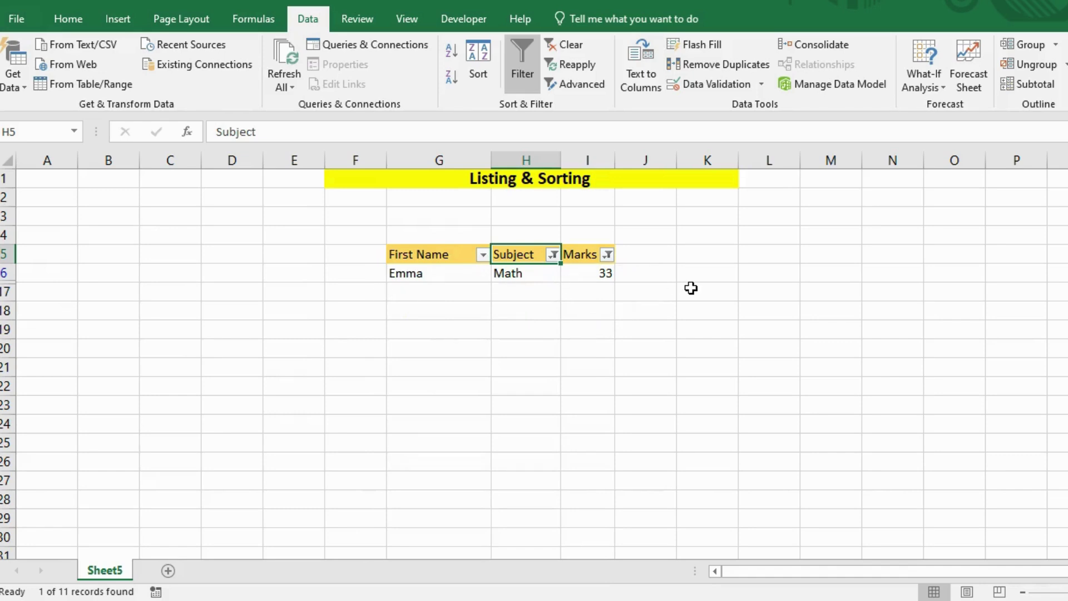
Step: Turn off filtering to remove the Subject and Marks filters and restore the full table
click(445, 277)
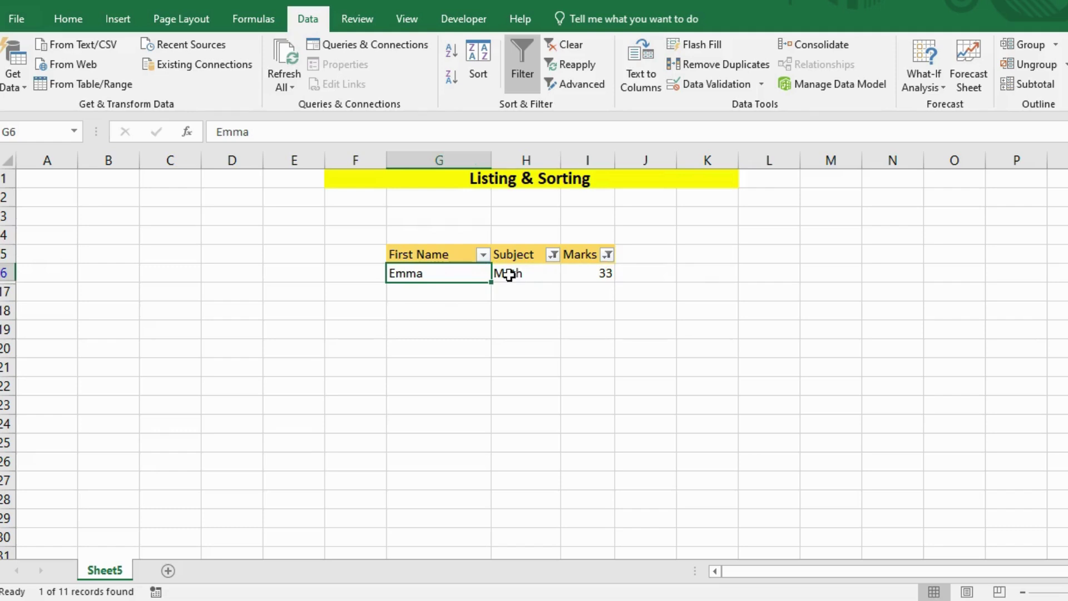
click(524, 69)
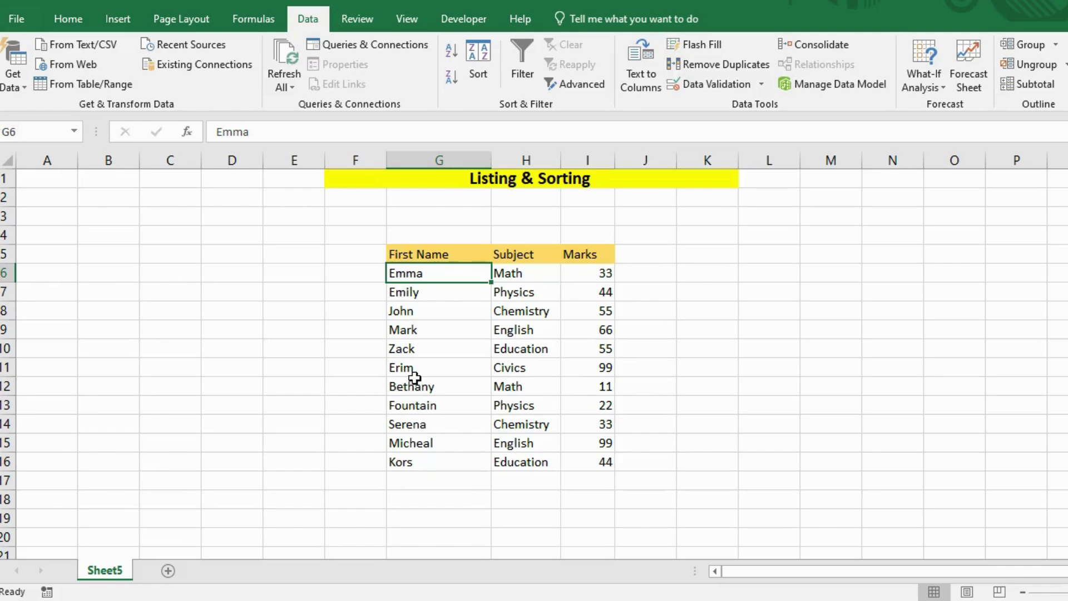
click(436, 331)
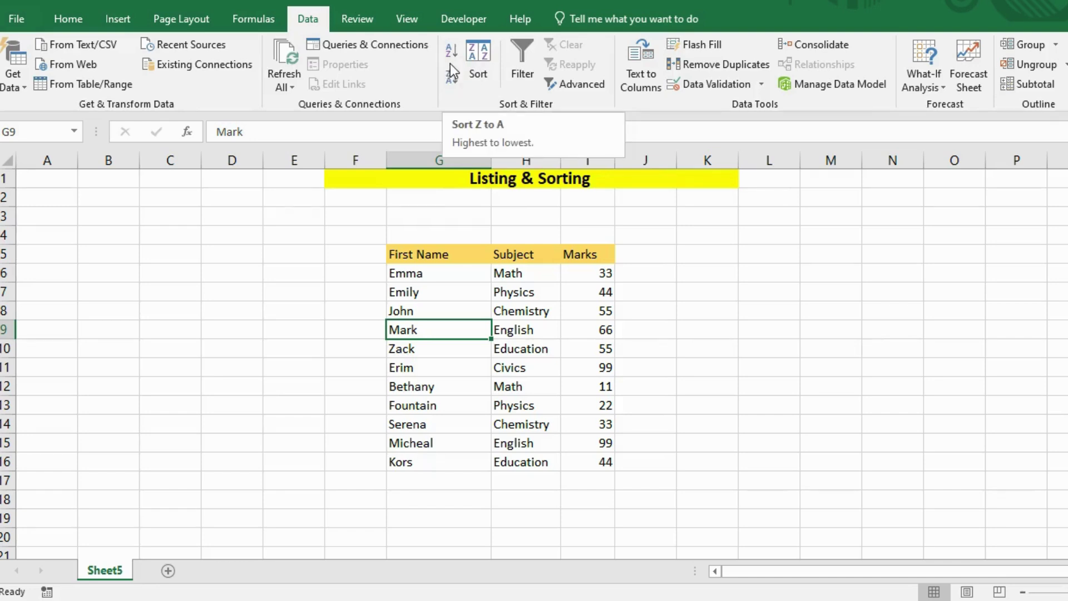
Step: Sort the table by Marks from smallest to largest, and re-sort it from largest to smallest
click(573, 256)
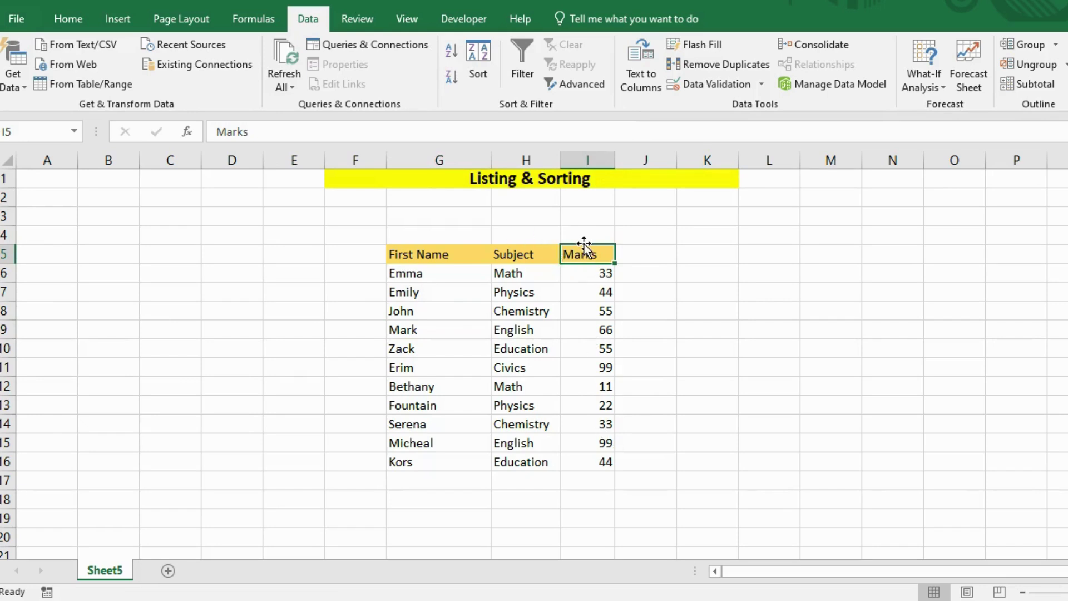
click(450, 49)
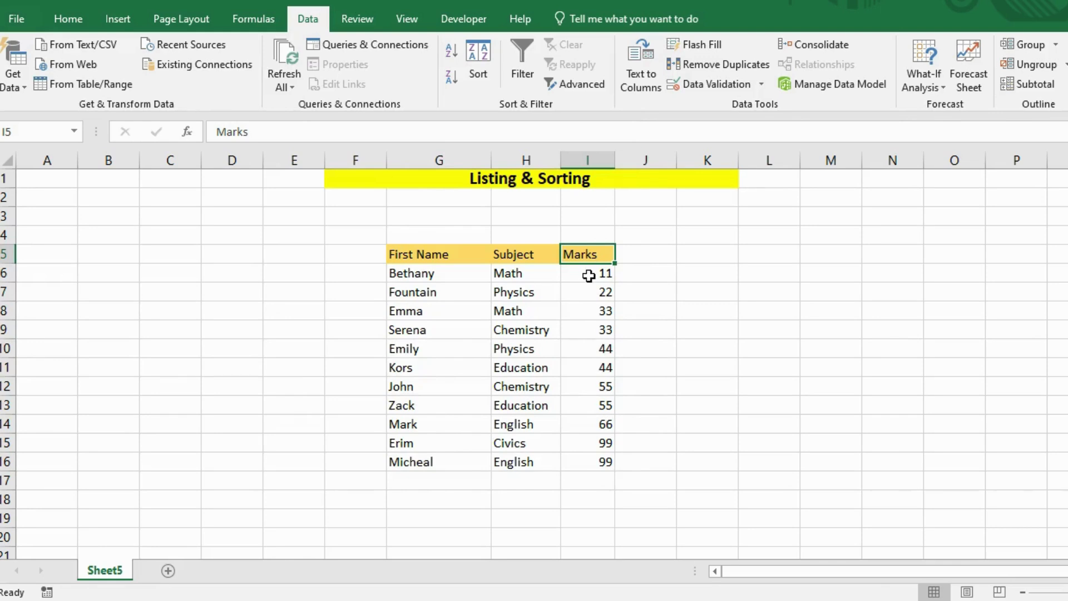
click(451, 78)
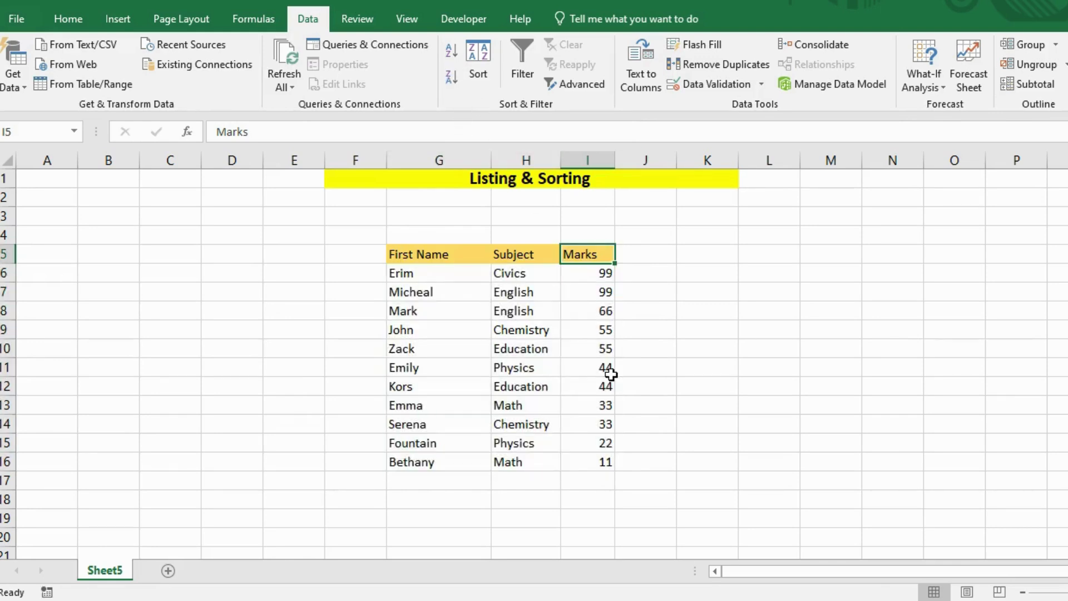
Step: Apply a custom sort by Marks from smallest to largest, with Subject A to Z as the second level
click(562, 279)
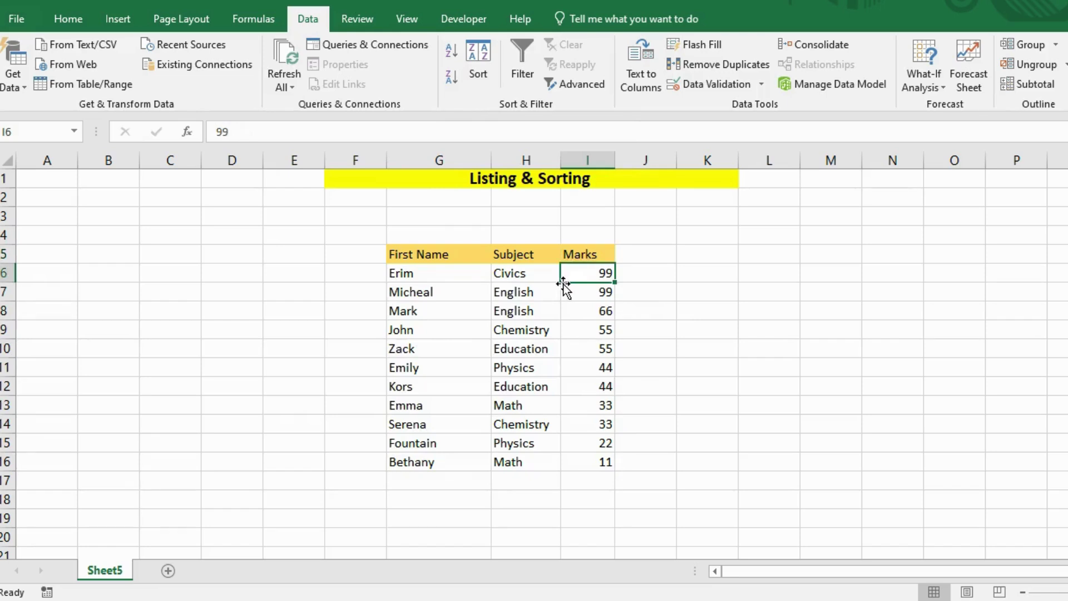
click(478, 63)
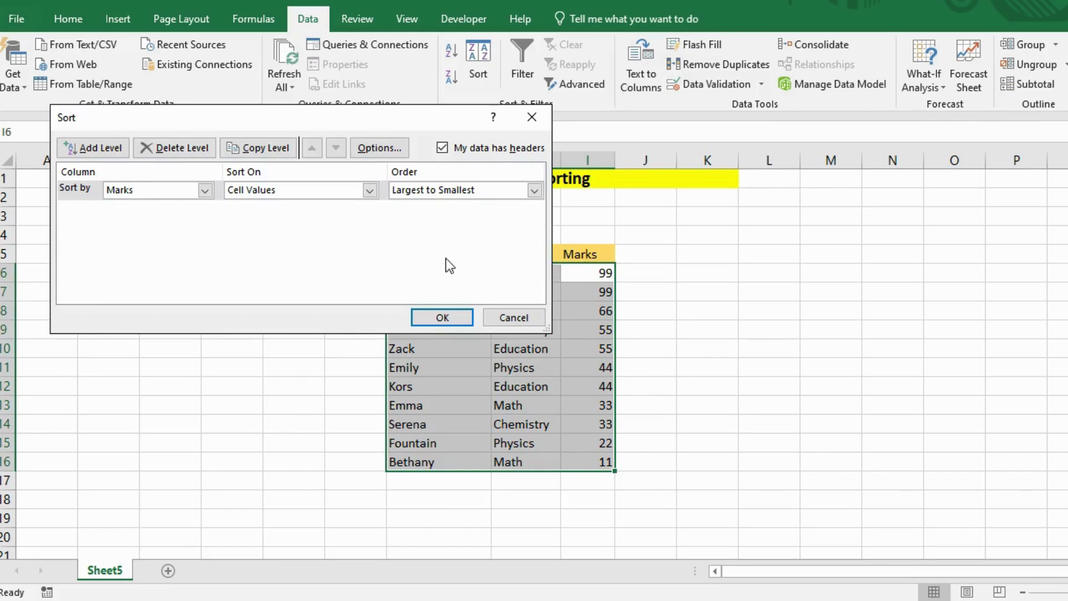
drag(216, 116, 346, 154)
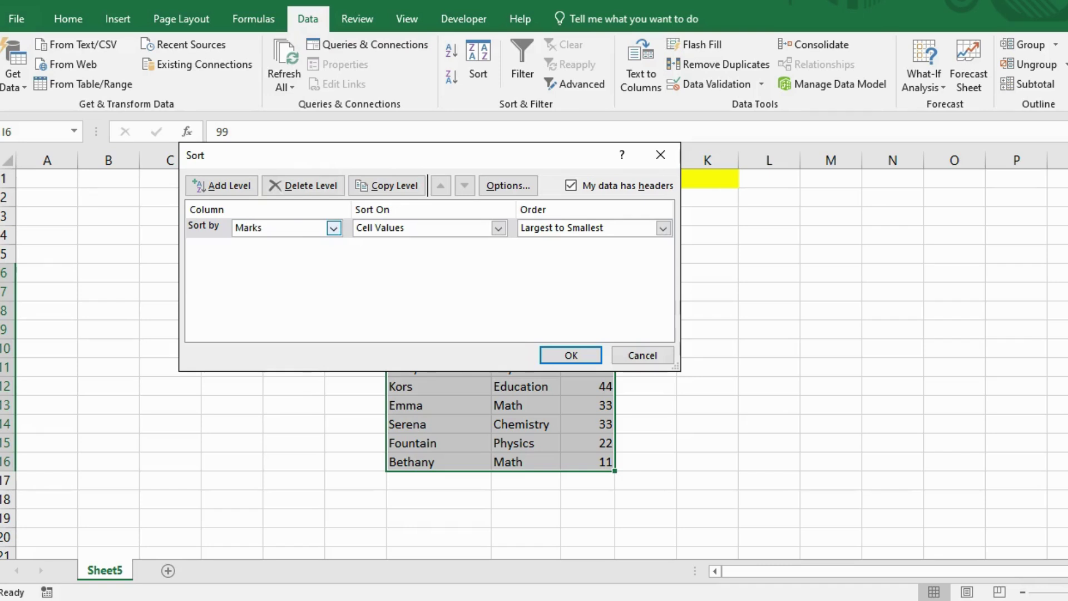
click(262, 230)
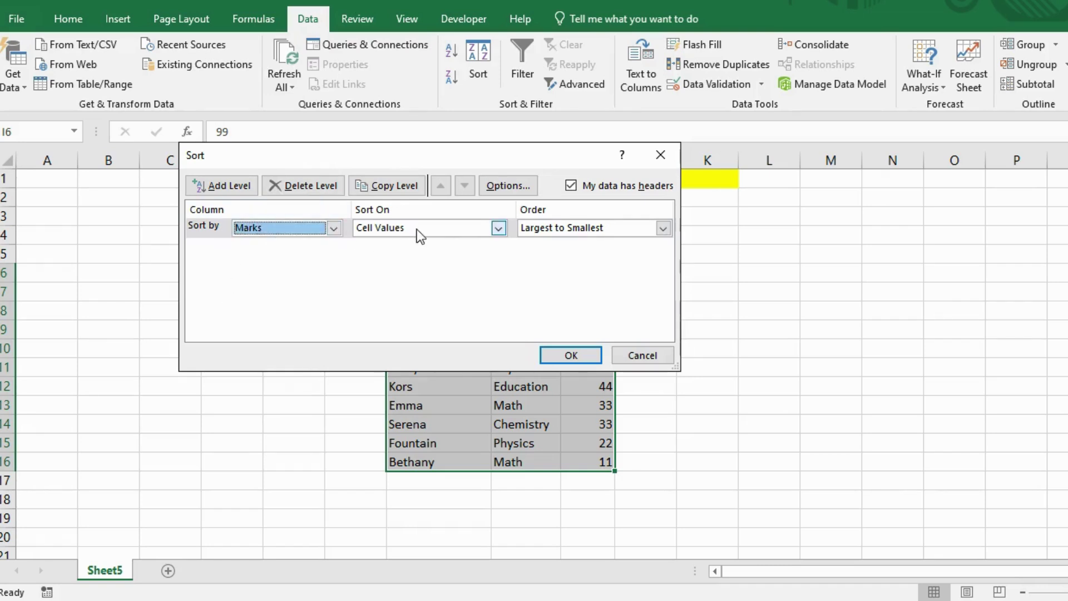
click(663, 228)
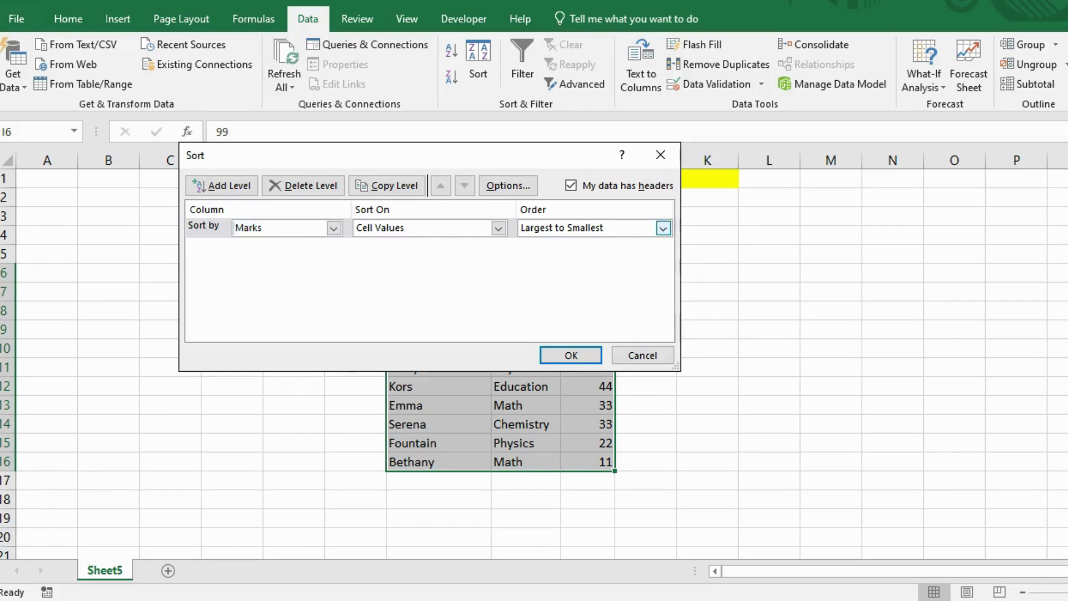
click(613, 246)
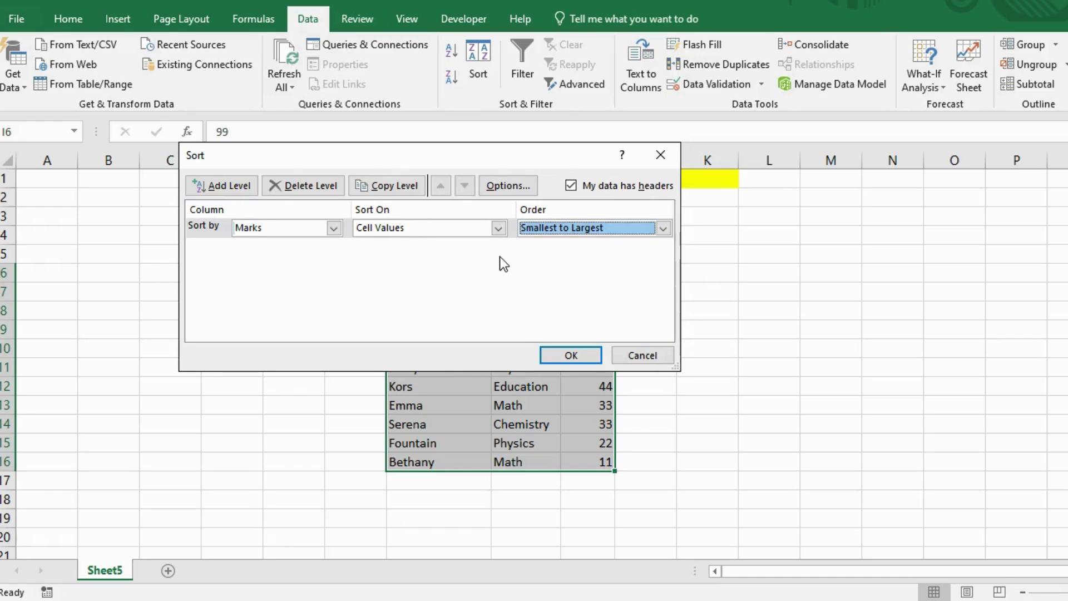
click(230, 188)
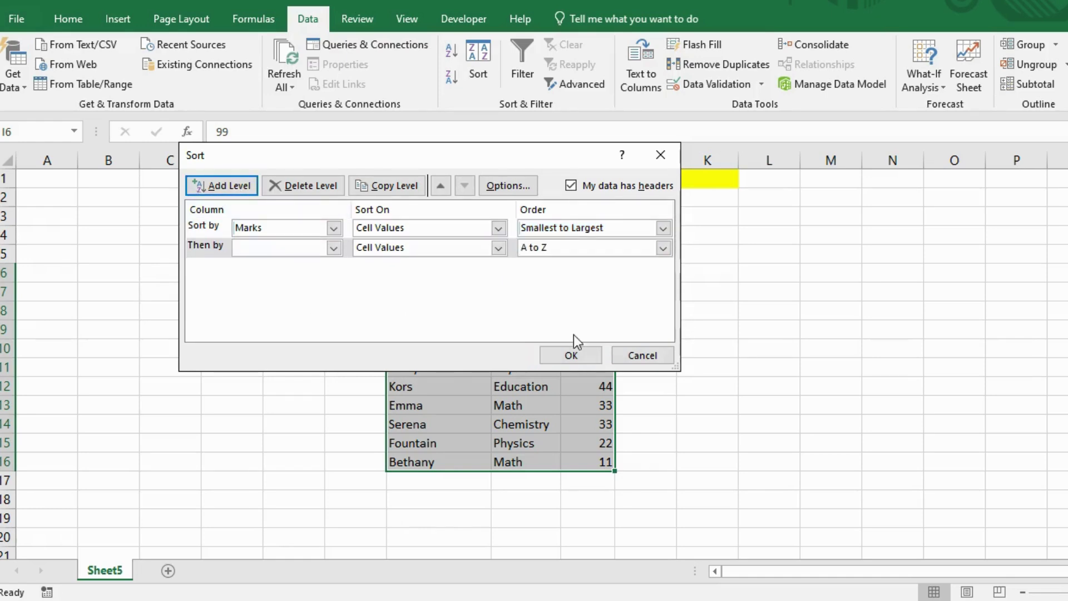
click(572, 355)
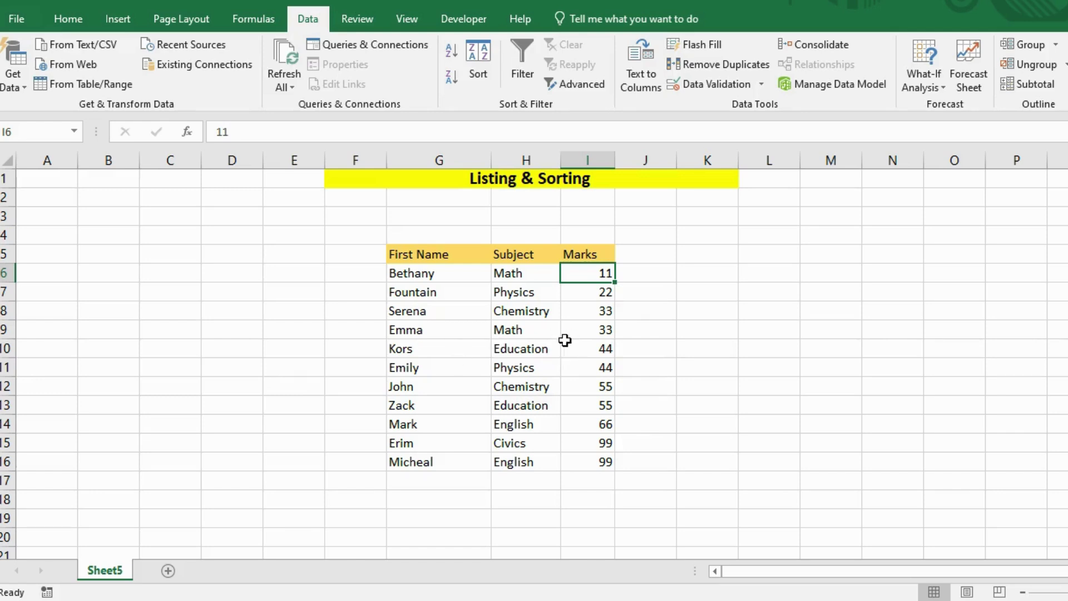
click(550, 304)
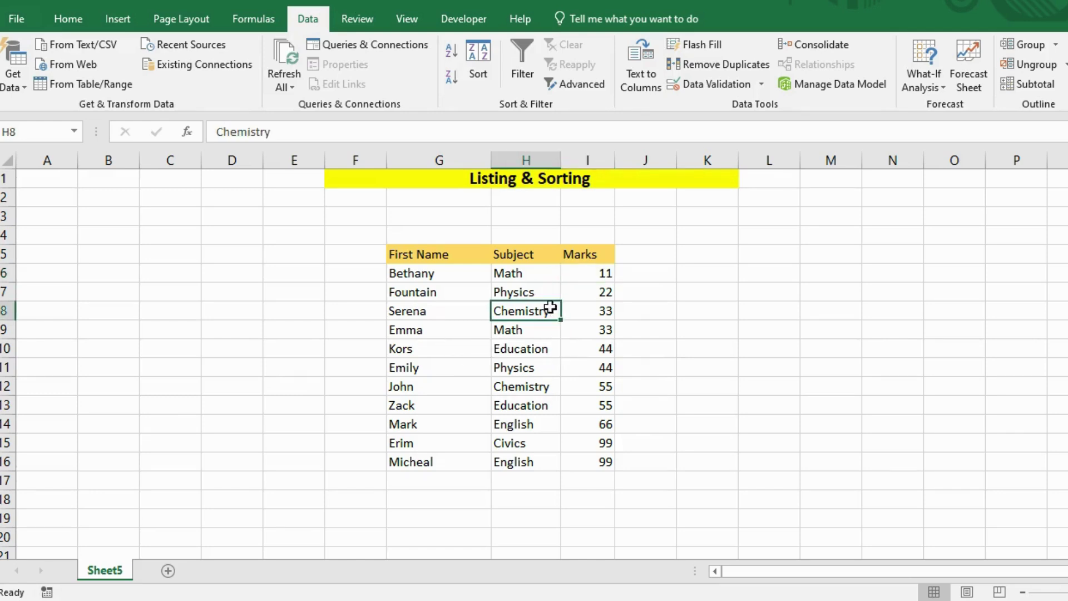